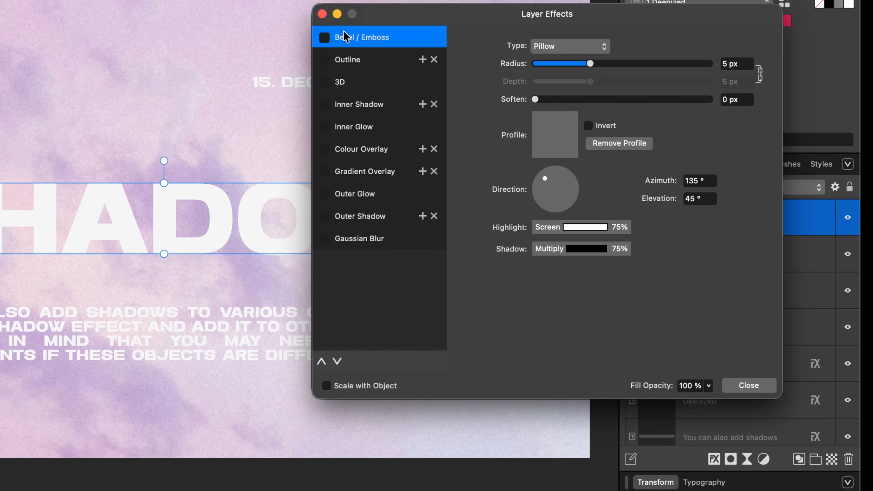
- Add an outer shadow to the SHADOW heading with a radius of 18,6 px and an offset of 25,6 px
click(360, 217)
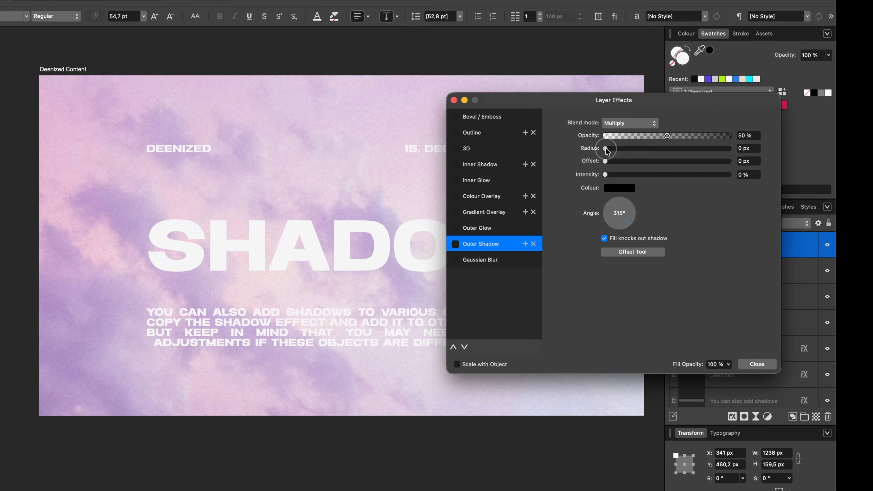
drag(541, 85, 587, 85)
drag(657, 169, 659, 169)
drag(550, 124, 592, 127)
scroll(416, 190, right, 2)
scroll(419, 194, right, 2)
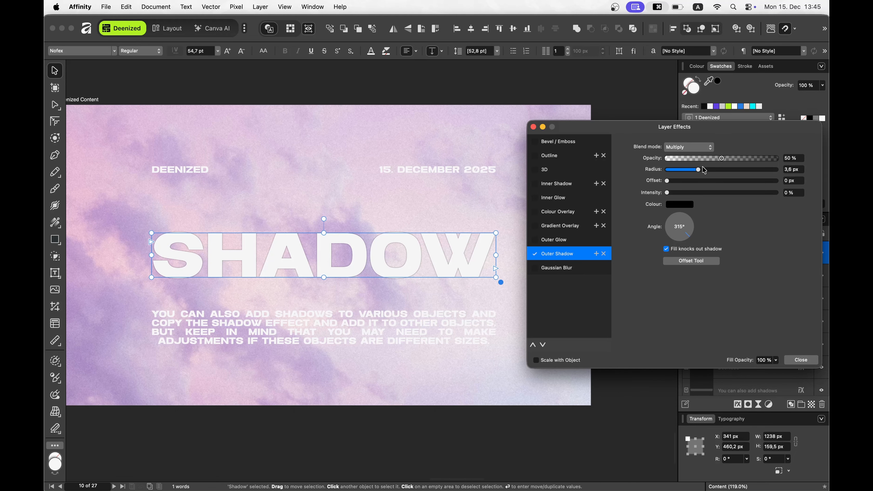
drag(699, 169, 727, 174)
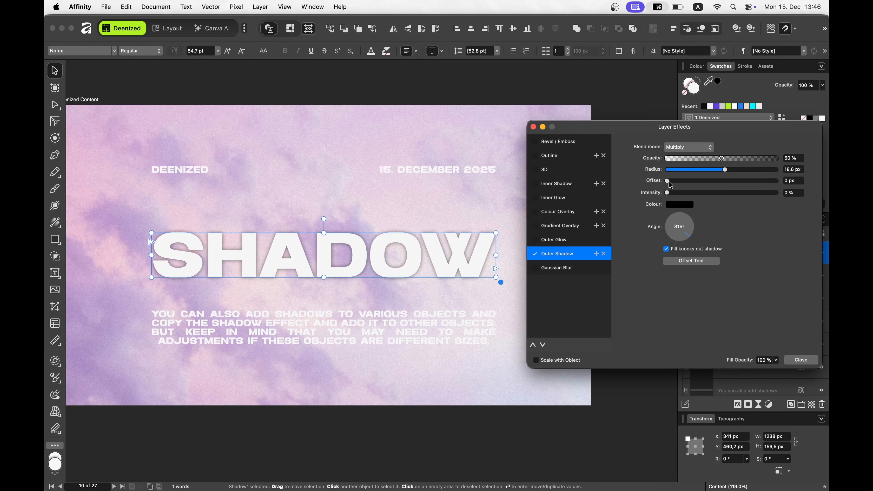
drag(670, 185, 735, 183)
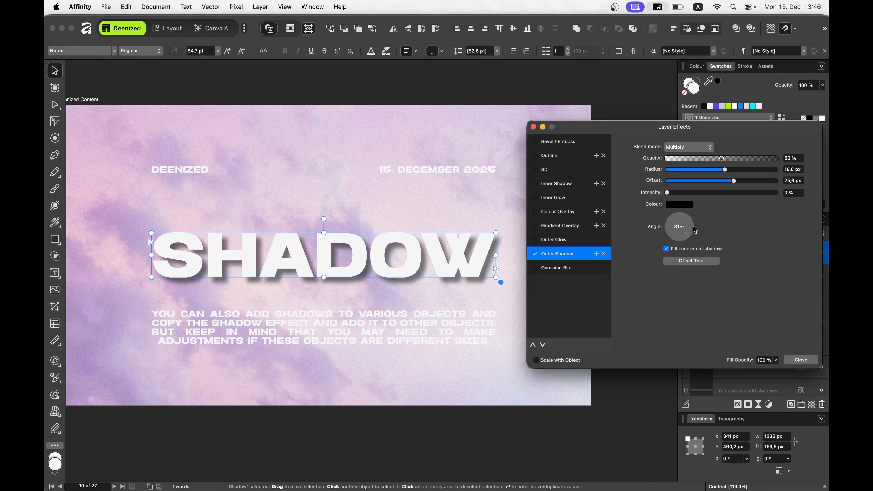
- Try the outer shadow at angles of 330° and 180°, and return it to 315°
mouse_move(688, 237)
mouse_down()
mouse_move(682, 214)
mouse_move(656, 229)
mouse_move(697, 237)
mouse_move(710, 226)
mouse_move(703, 240)
mouse_up()
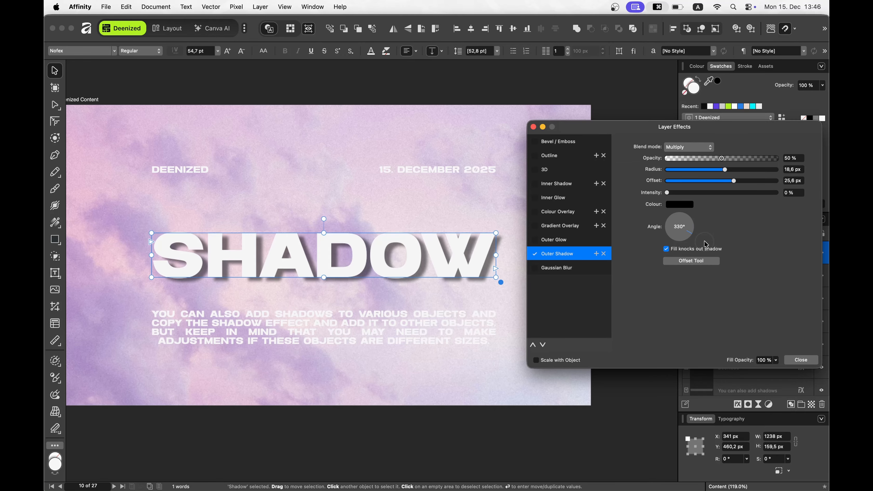
double_click(677, 225)
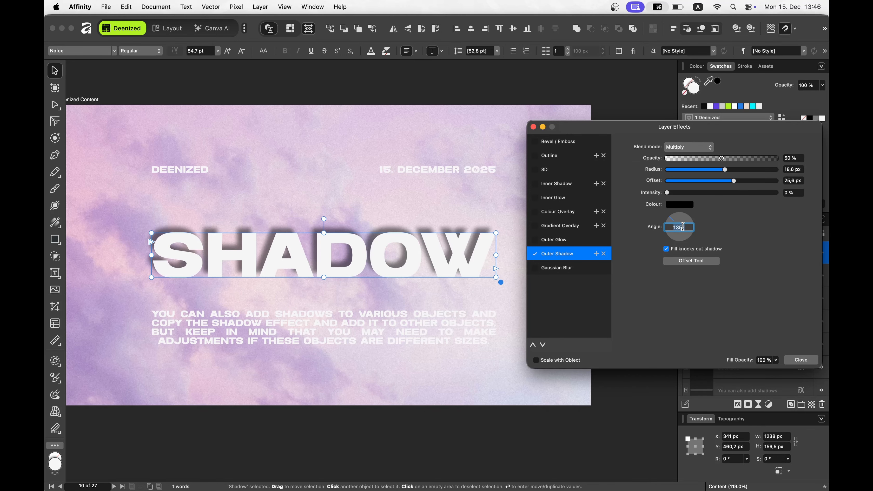
text(180)
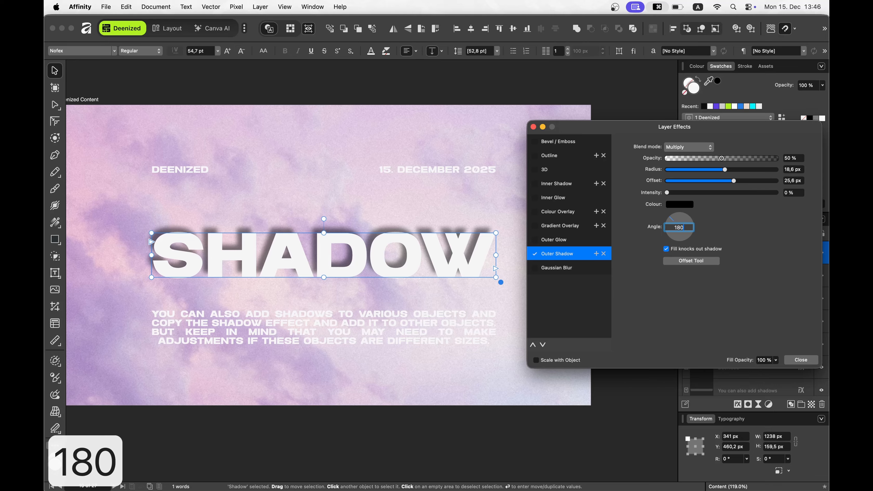
key(Return)
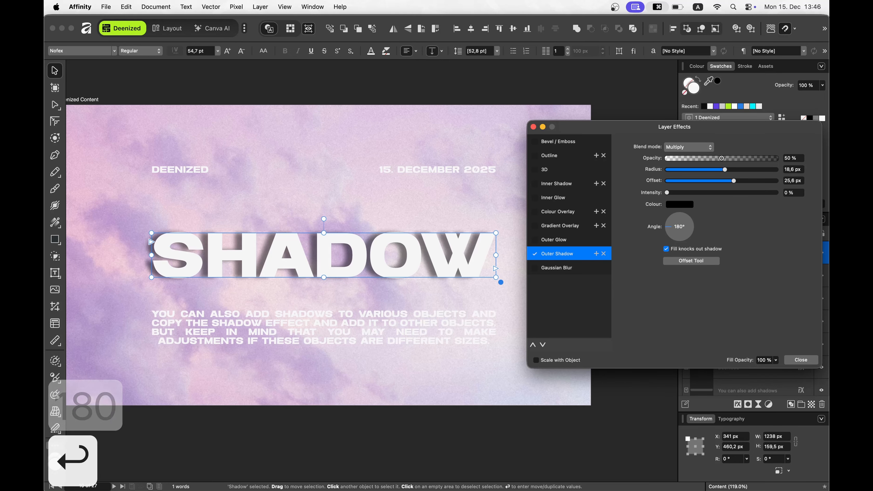
click(691, 239)
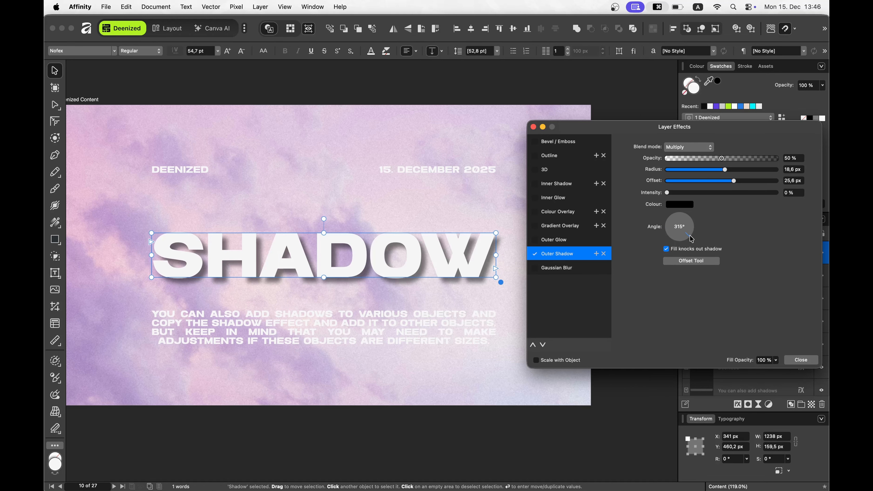
- Move the heading's shadow farther away on the canvas with the Offset Tool, to an offset of about 40,7 px
click(692, 261)
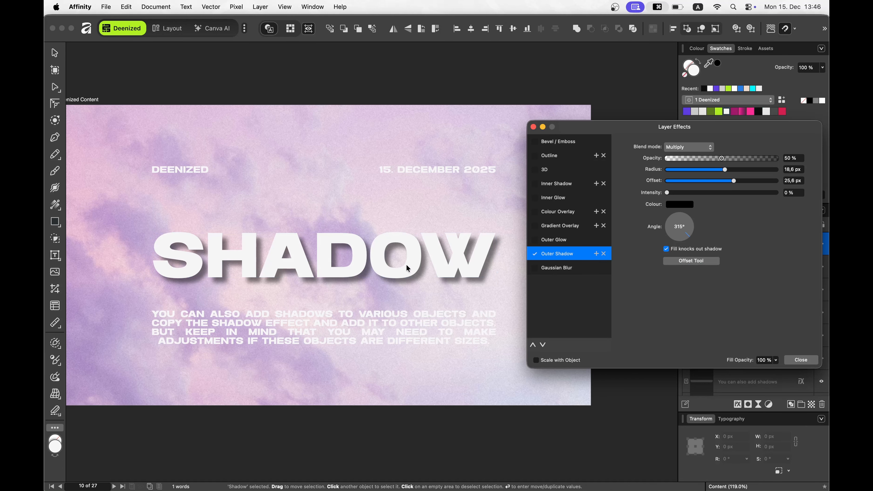
mouse_move(406, 265)
mouse_down()
mouse_move(337, 249)
mouse_move(389, 257)
mouse_move(428, 234)
mouse_move(449, 252)
mouse_move(398, 270)
mouse_move(347, 269)
mouse_move(390, 286)
mouse_move(398, 271)
mouse_up()
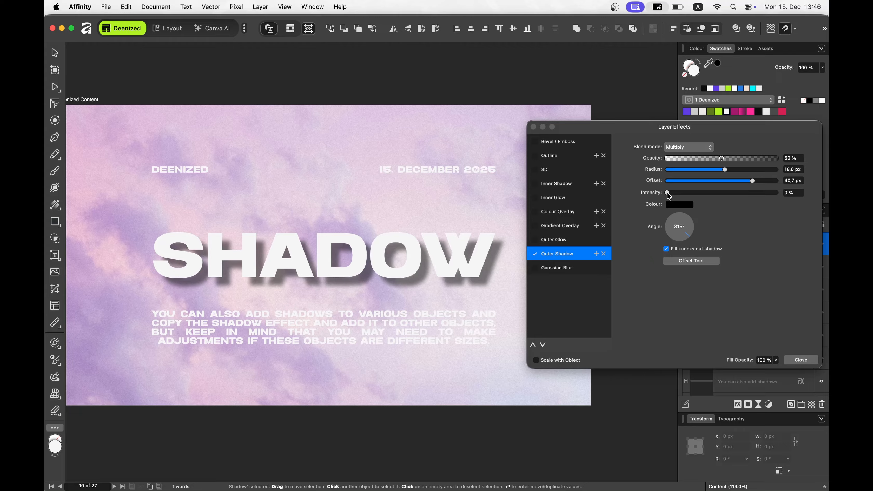
- Try a shadow intensity of 45 %, reset it to 0 %, and leave the blend mode on Multiply
drag(668, 193, 716, 192)
mouse_move(724, 161)
mouse_down()
mouse_move(799, 158)
mouse_move(721, 161)
mouse_up()
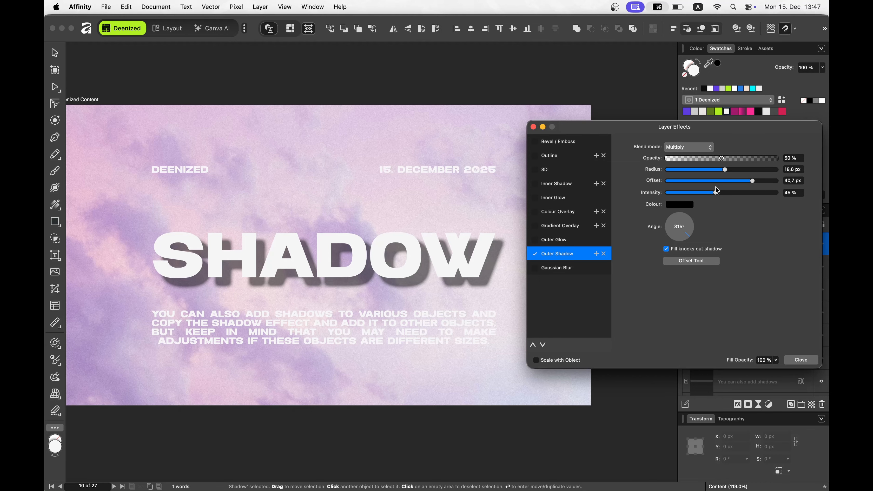
drag(717, 195, 640, 196)
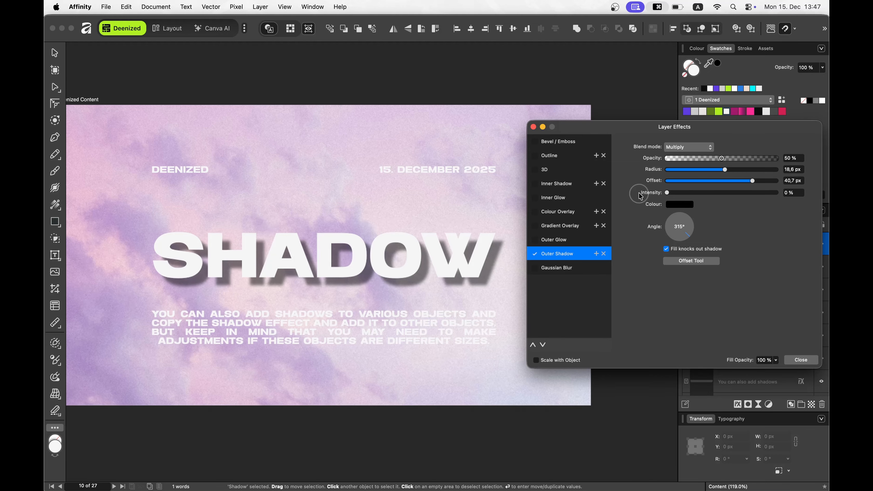
click(690, 148)
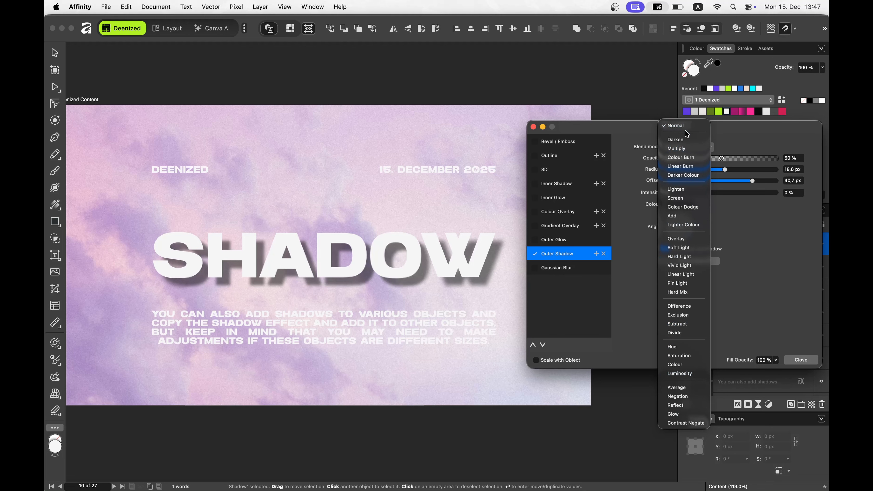
click(683, 148)
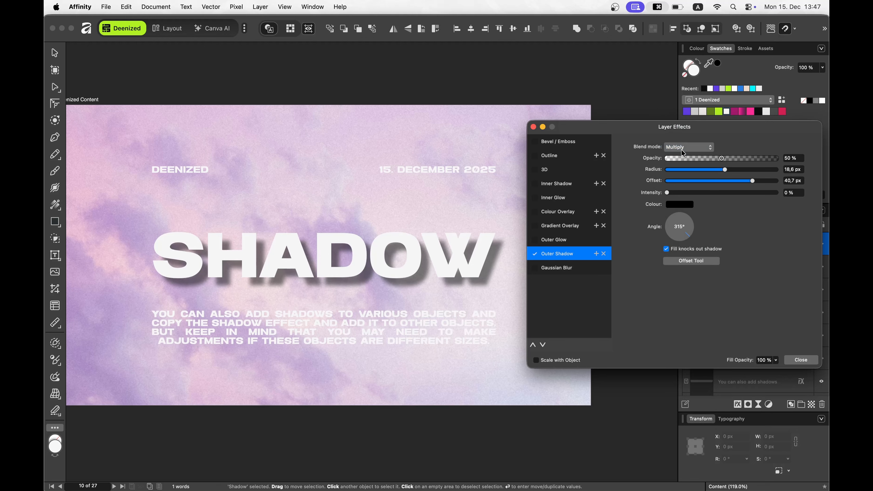
- Set the heading's shadow colour to dark red 6B1A1A and close the layer effects
click(684, 205)
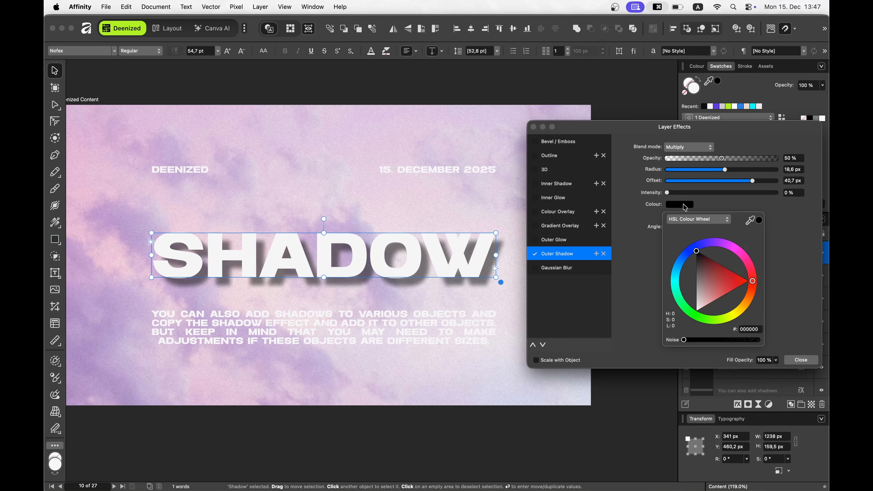
mouse_move(711, 270)
mouse_down()
mouse_move(715, 278)
mouse_move(714, 269)
mouse_up()
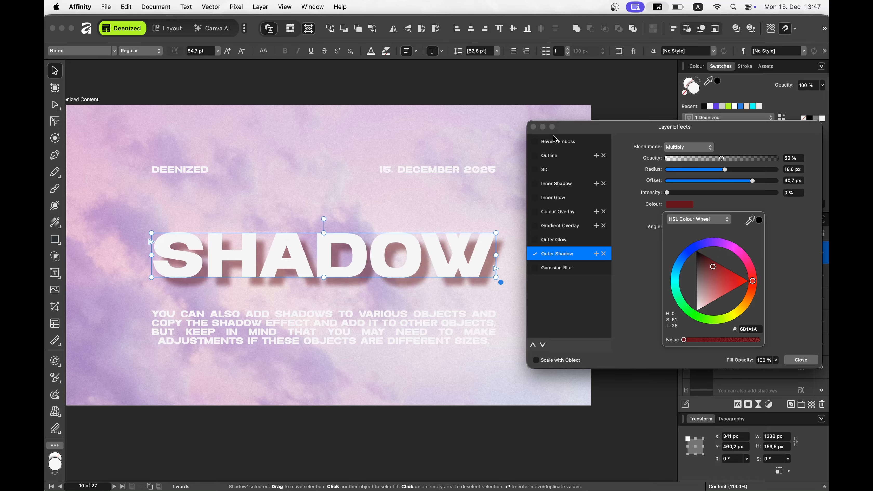
click(533, 127)
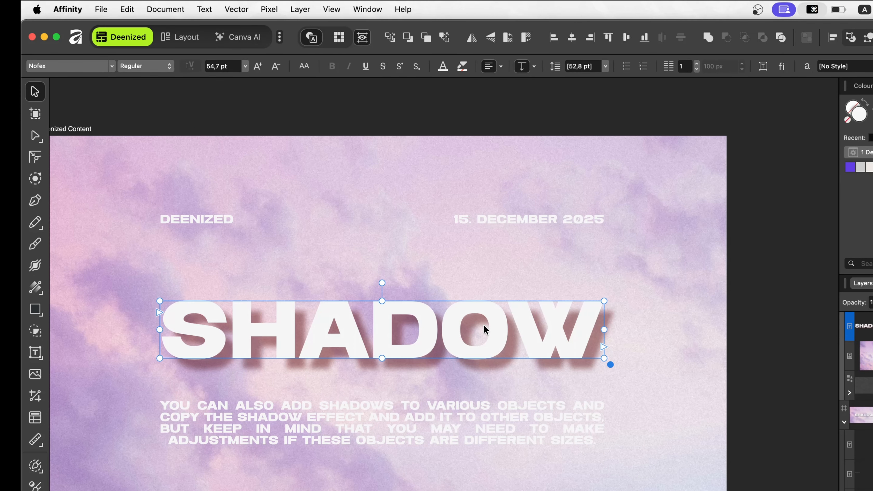
- Copy the SHADOW heading and paste only its layer effects onto the paragraph text below it
right_click(483, 325)
click(512, 348)
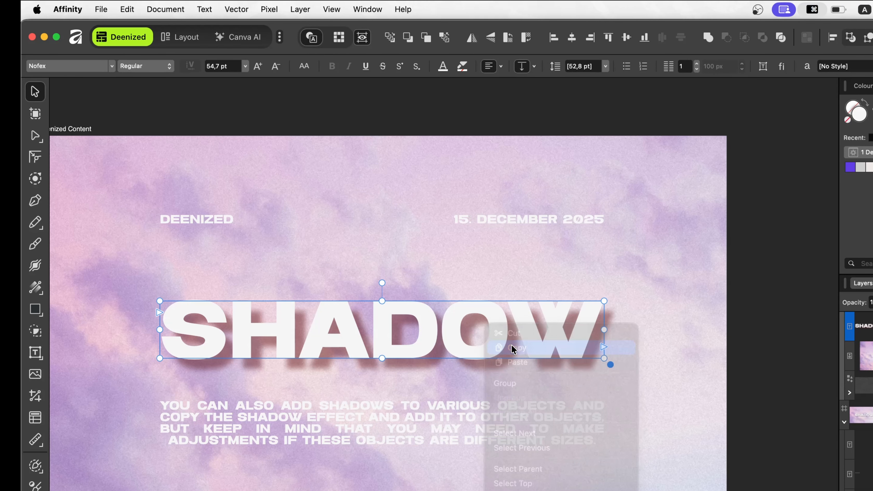
click(419, 415)
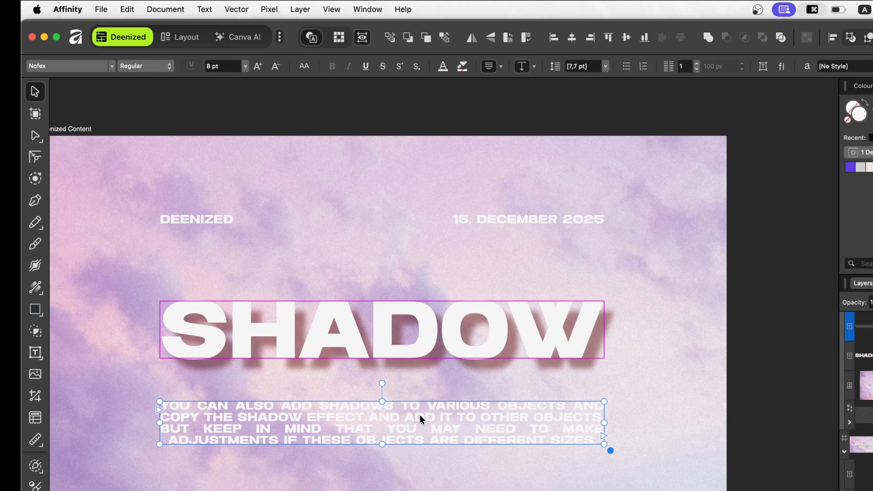
click(129, 7)
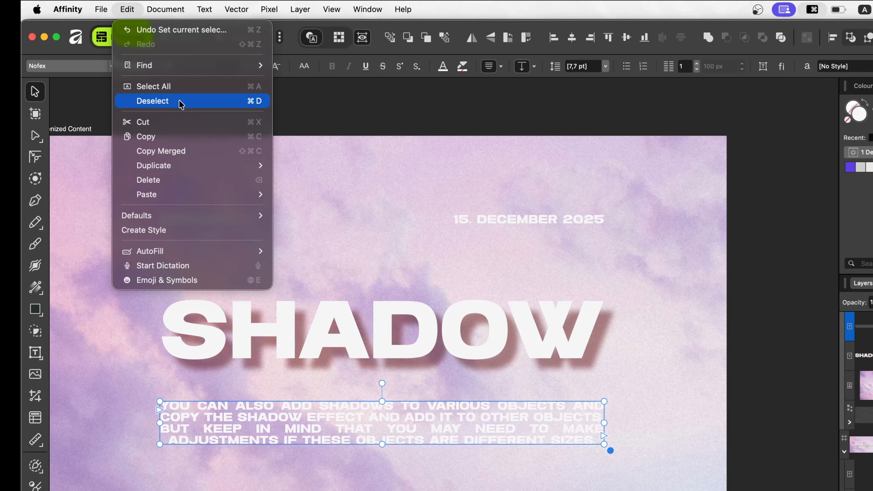
mouse_move(241, 194)
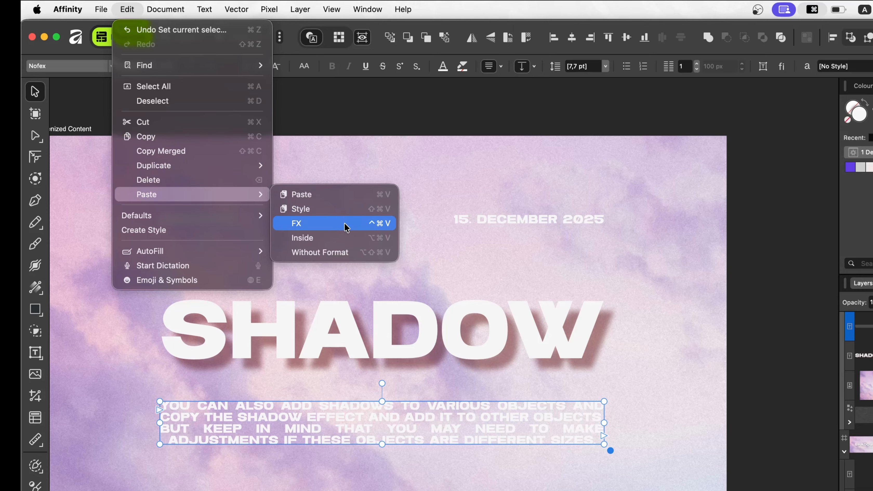
click(361, 225)
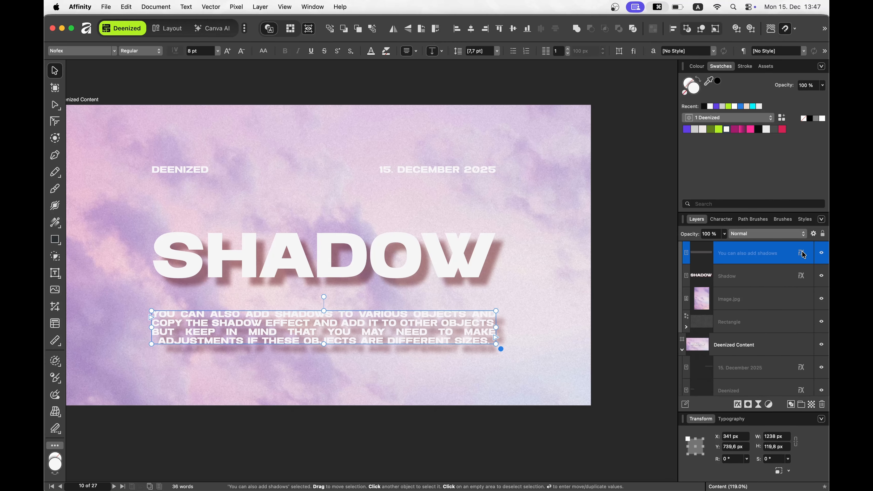
- Adjust the paragraph's outer shadow to 70 % opacity, 10,5 px radius and 7,3 px offset, and close the layer effects
click(801, 254)
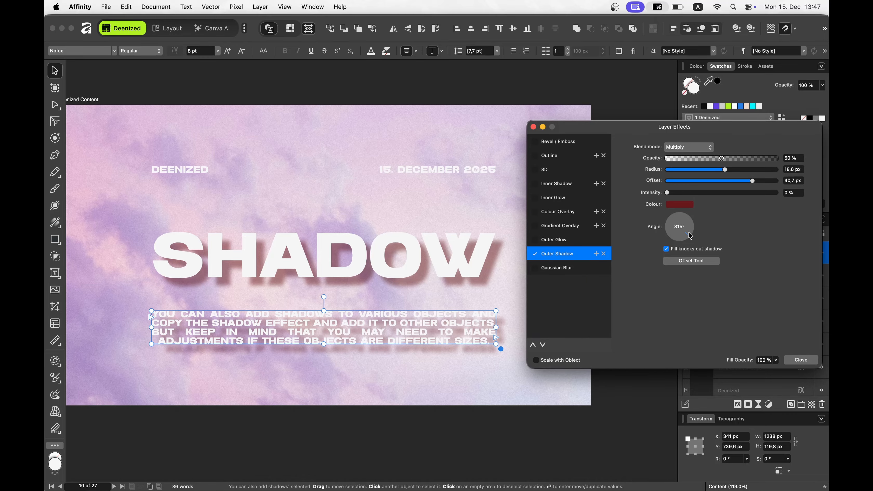
drag(752, 186, 745, 160)
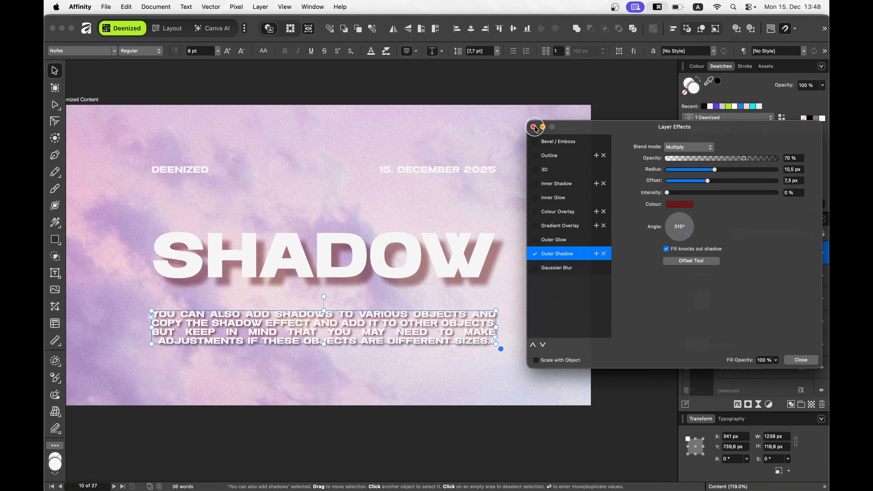
click(533, 127)
- Copy the paragraph's layer effects onto the Deenized and 15. December 2025 text layers, and clear the selection
scroll(775, 294, up, 3)
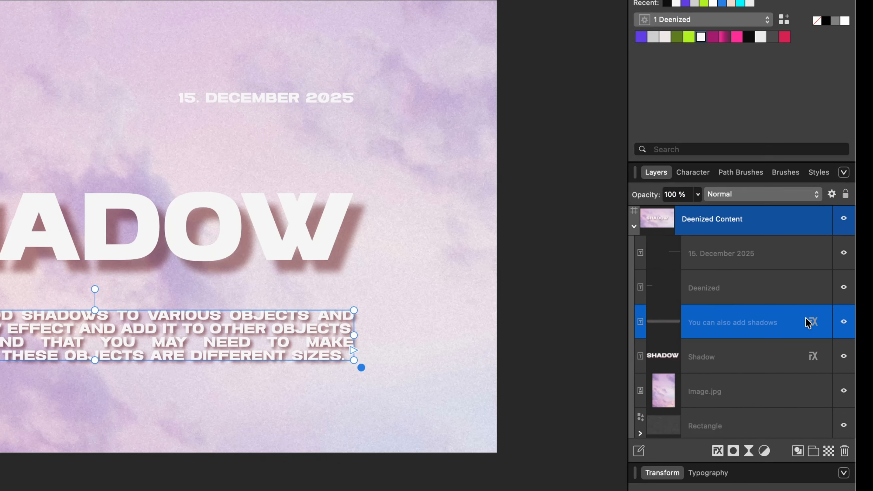
drag(817, 316, 818, 254)
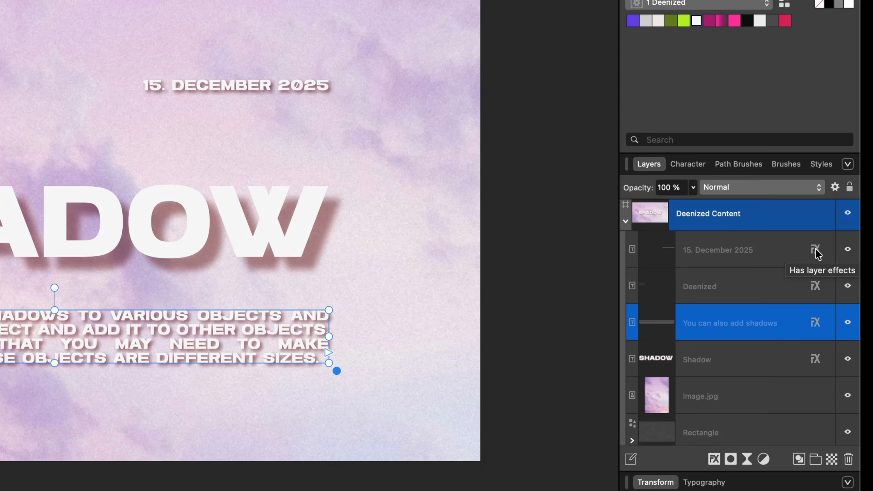
click(536, 247)
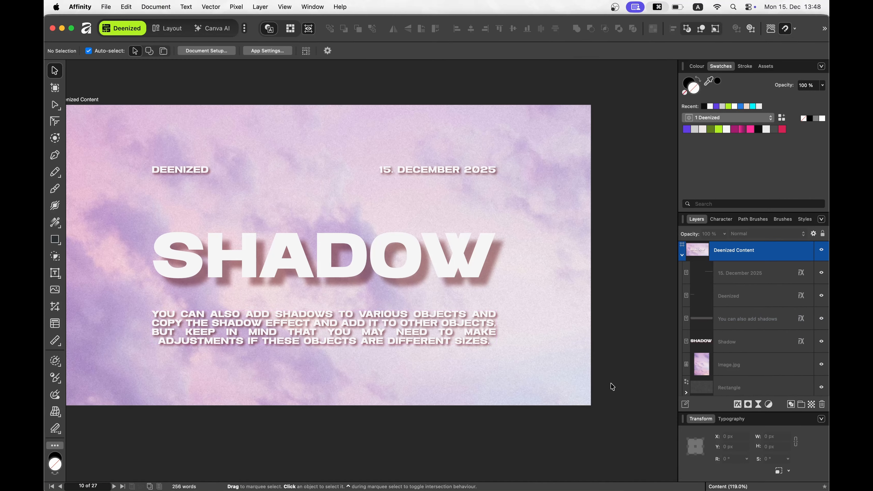
- Select all four text objects, change their outer shadow colour to black 000000, and deselect them
drag(535, 431, 0, 70)
drag(114, 160, 106, 146)
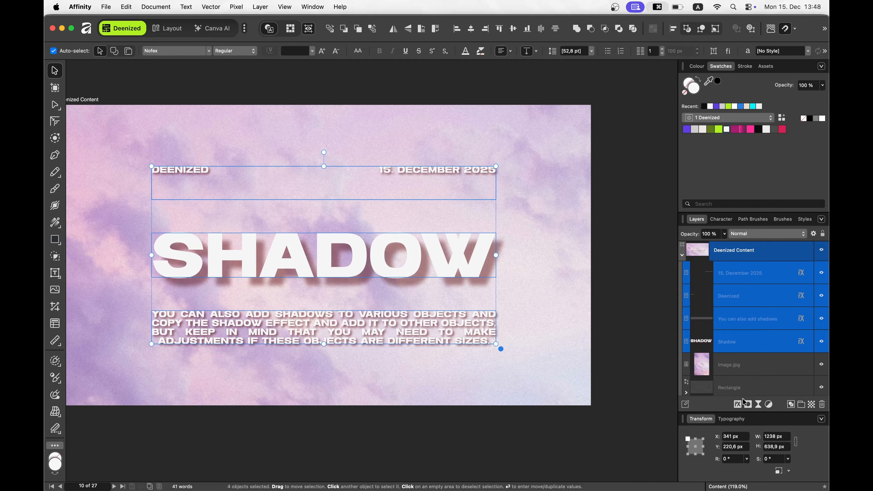
click(739, 405)
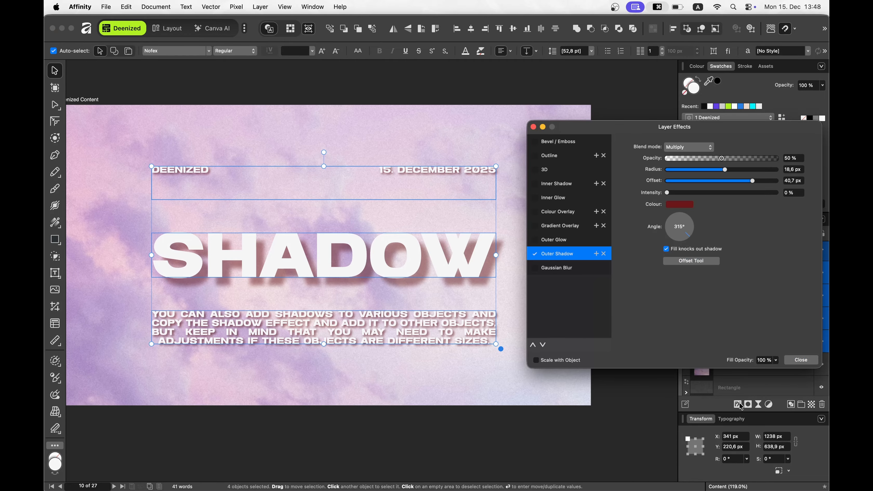
click(676, 206)
drag(711, 270, 687, 236)
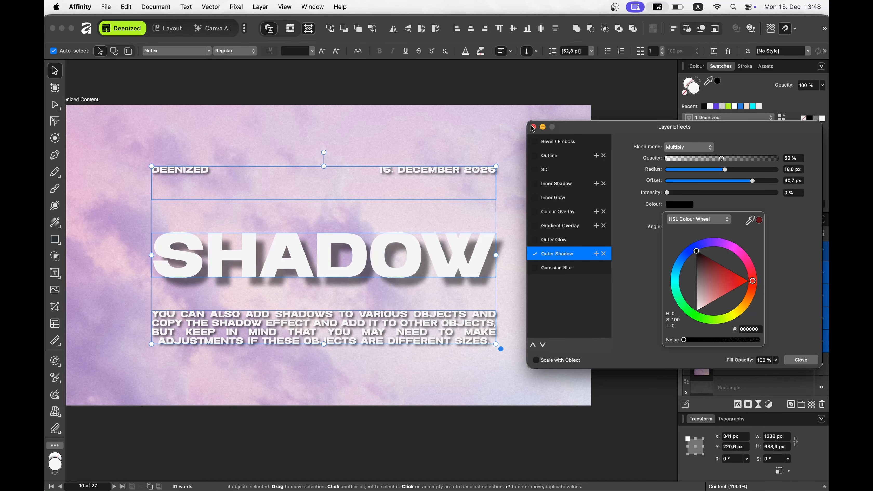
click(533, 126)
click(627, 133)
scroll(546, 166, left, 3)
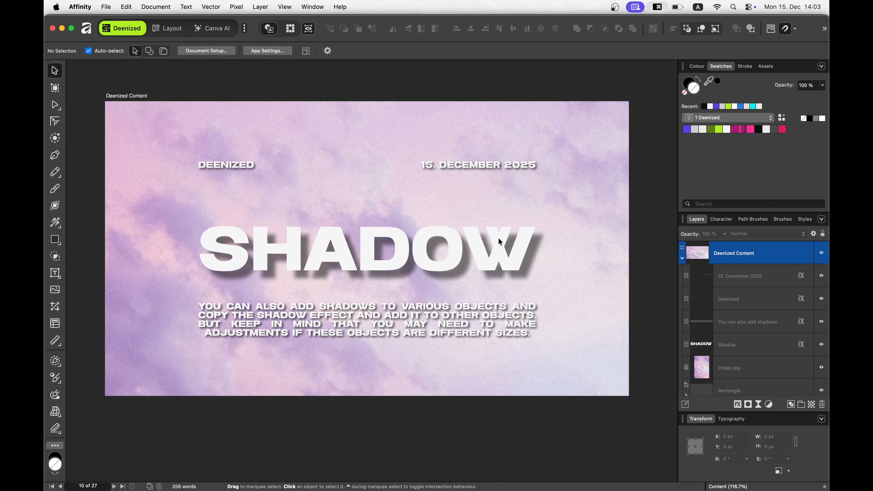
- Try scaling down the SHADOW heading from its corner, and undo the resize
click(500, 242)
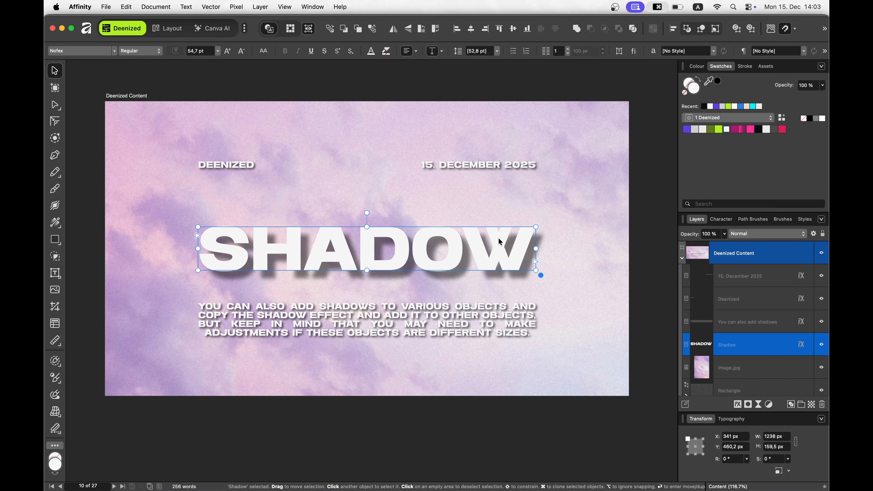
drag(543, 275, 484, 258)
key(cmd+z)
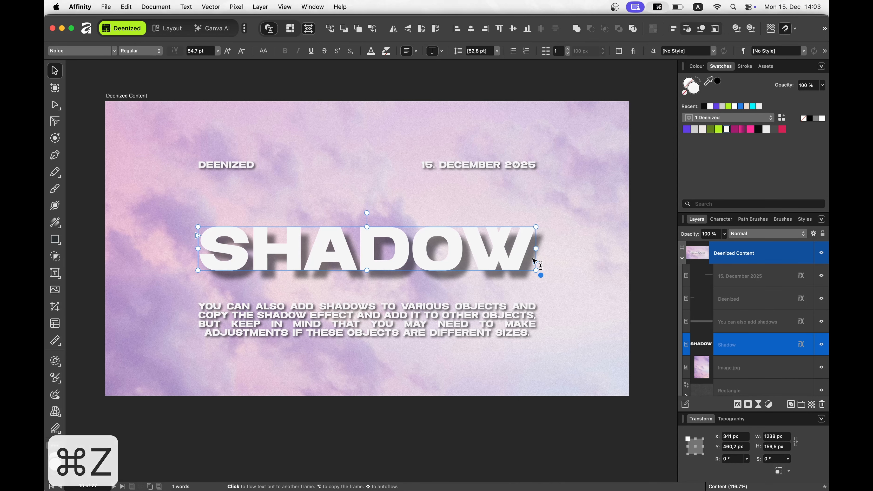
- Enable Scale with Object for the SHADOW heading's layer effects, and test it by scaling the heading down and undoing the resize
click(802, 345)
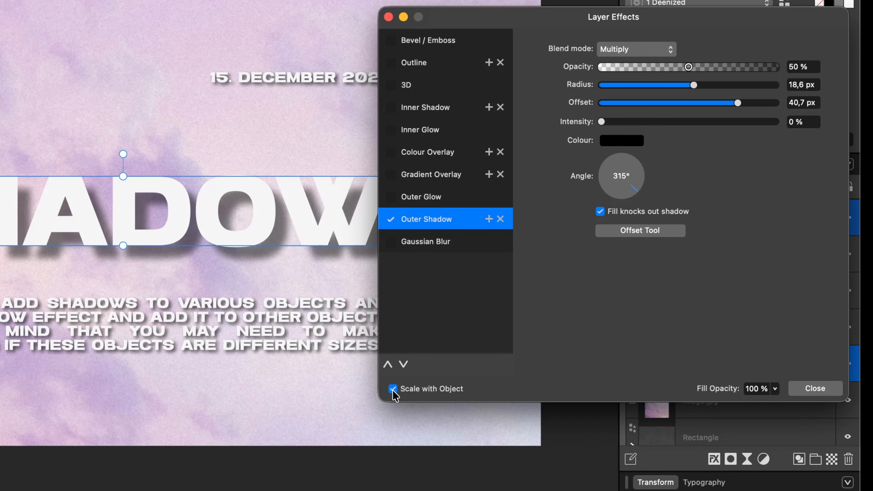
click(389, 18)
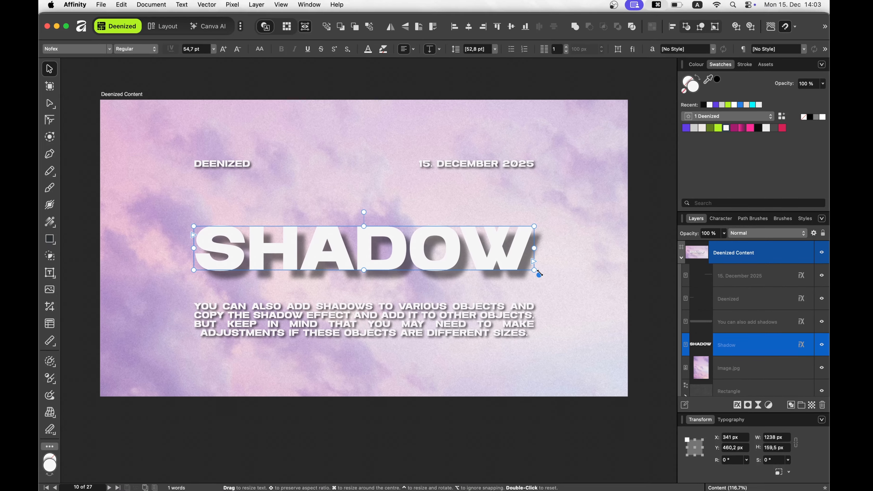
drag(539, 274, 515, 256)
key(super+z)
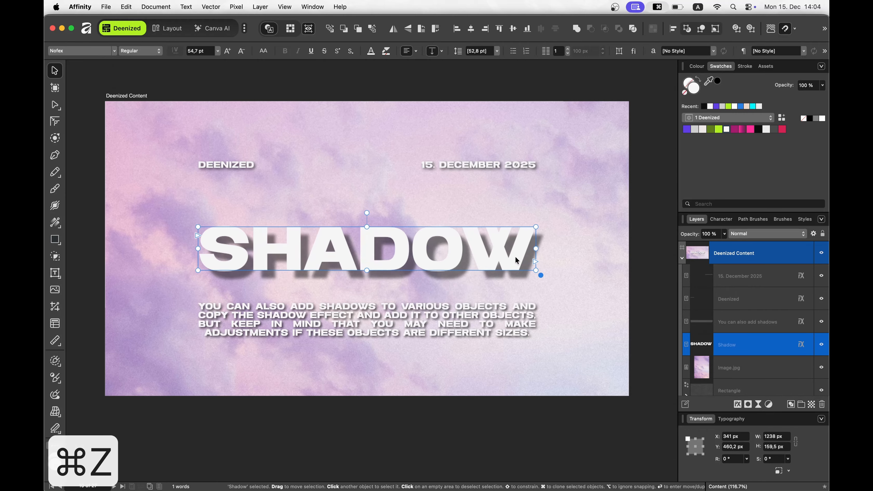
- Select all four text objects and enable Scale with Object in their layer effects
shift+click(758, 280)
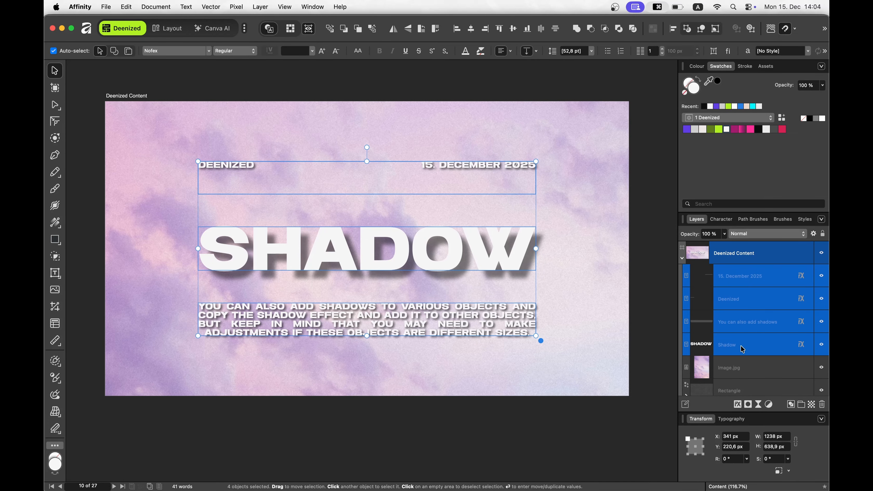
click(743, 406)
click(536, 362)
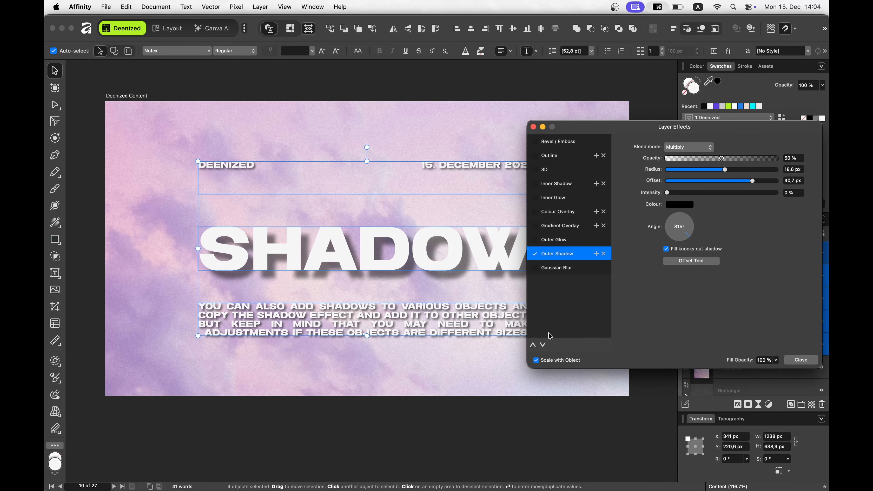
- Add a second outer shadow at a 135° angle to the four text objects, plus a third outer shadow
scroll(473, 320, right, 3)
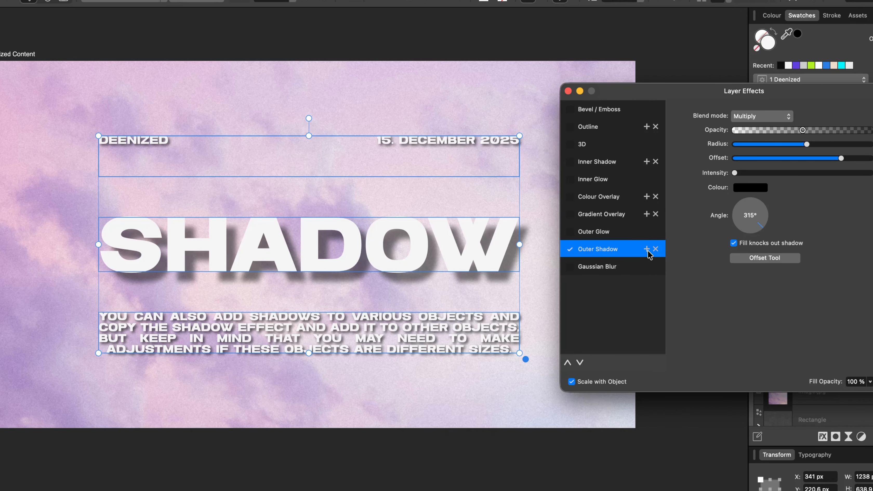
click(647, 250)
drag(760, 225, 740, 205)
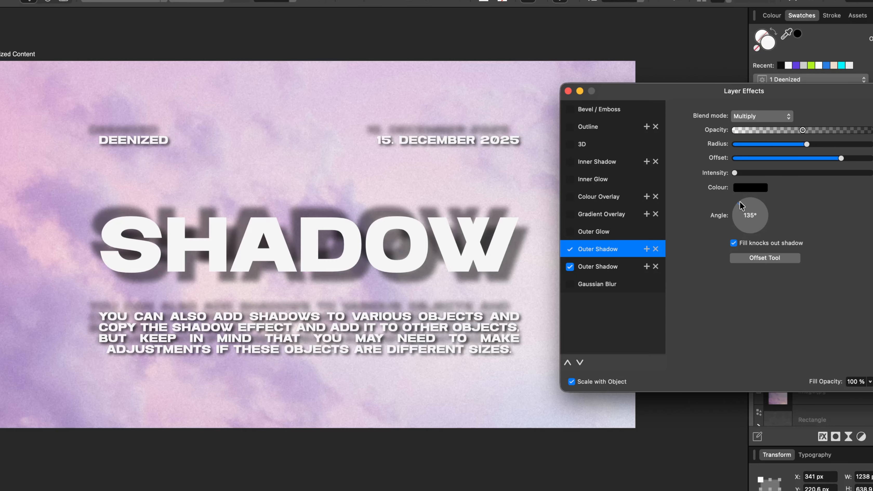
click(646, 249)
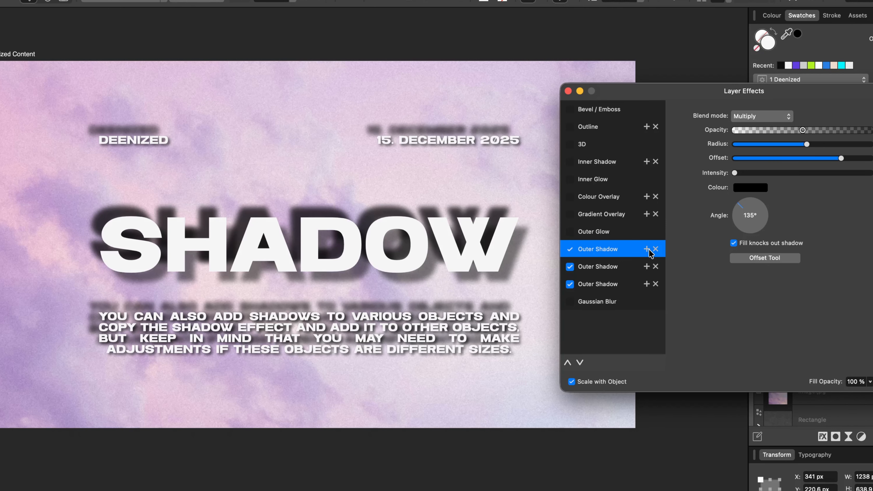
- Remove the two extra outer shadows from the text objects and close the layer effects
click(656, 250)
click(656, 249)
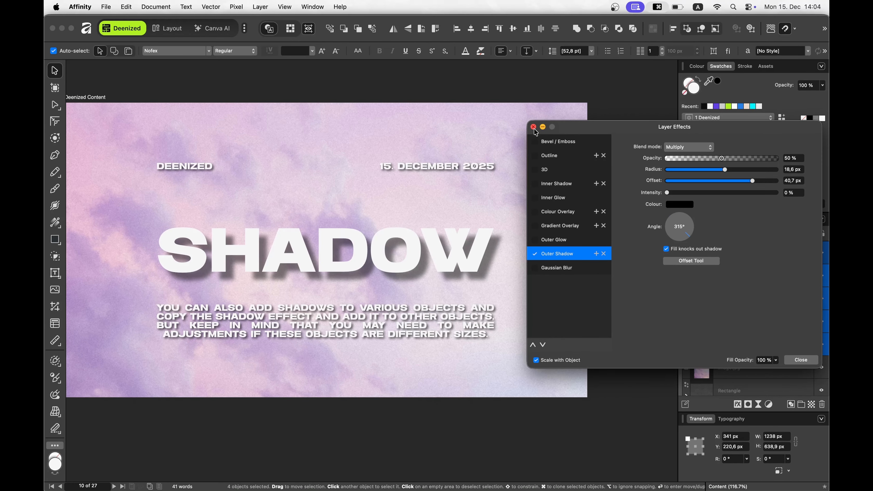
click(534, 127)
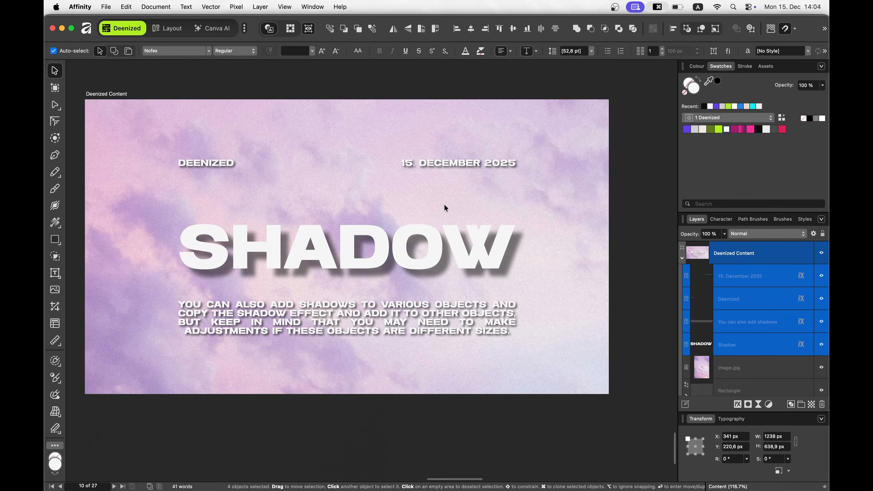